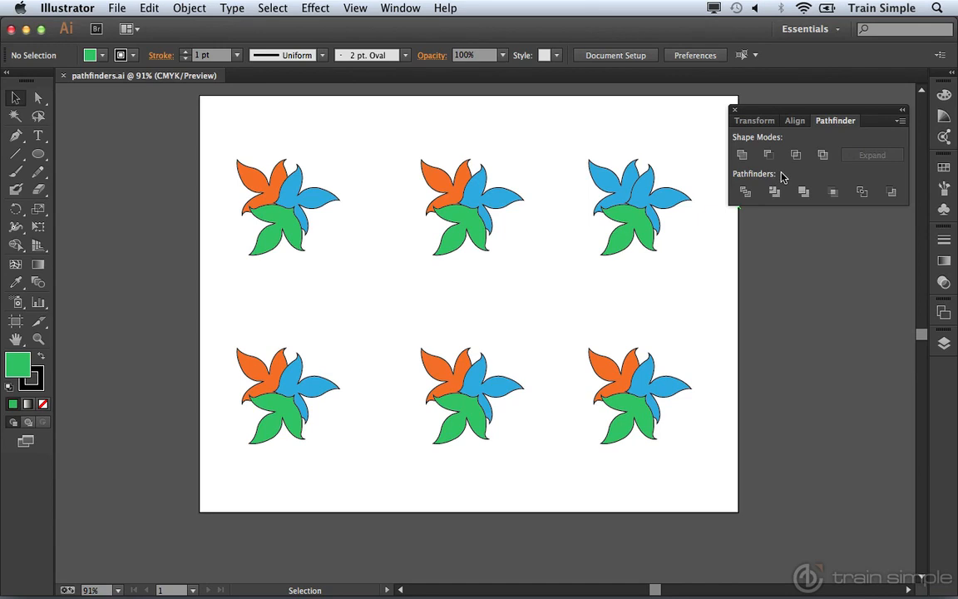
Select the top-left flower's orange, blue and green parts as one selection
click(401, 9)
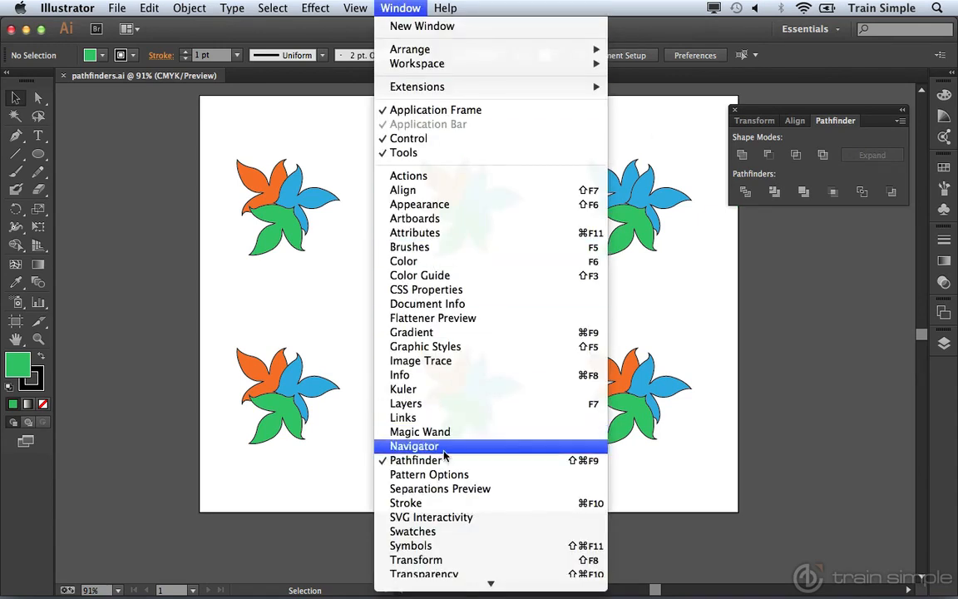
click(796, 399)
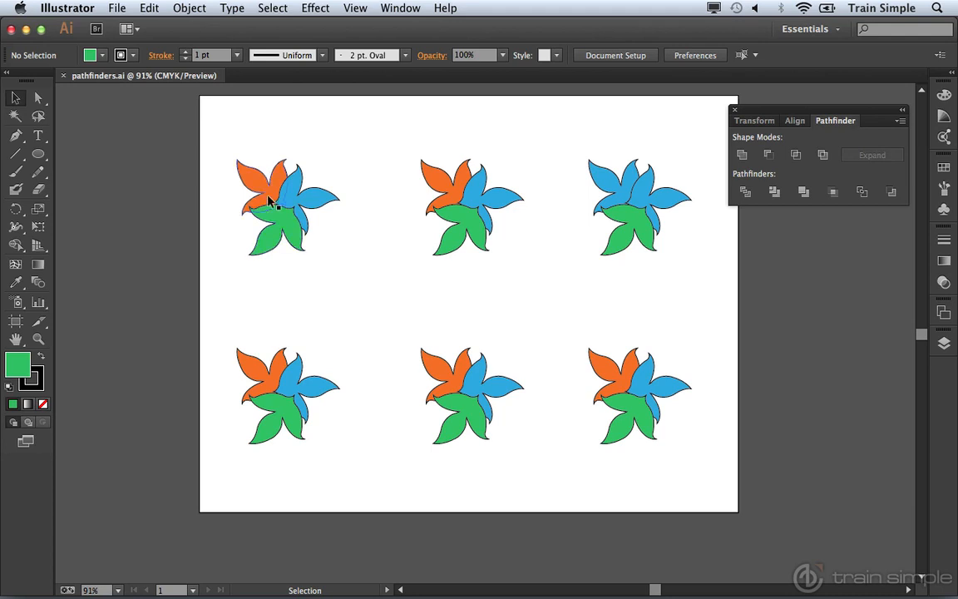
click(242, 175)
click(291, 200)
click(254, 212)
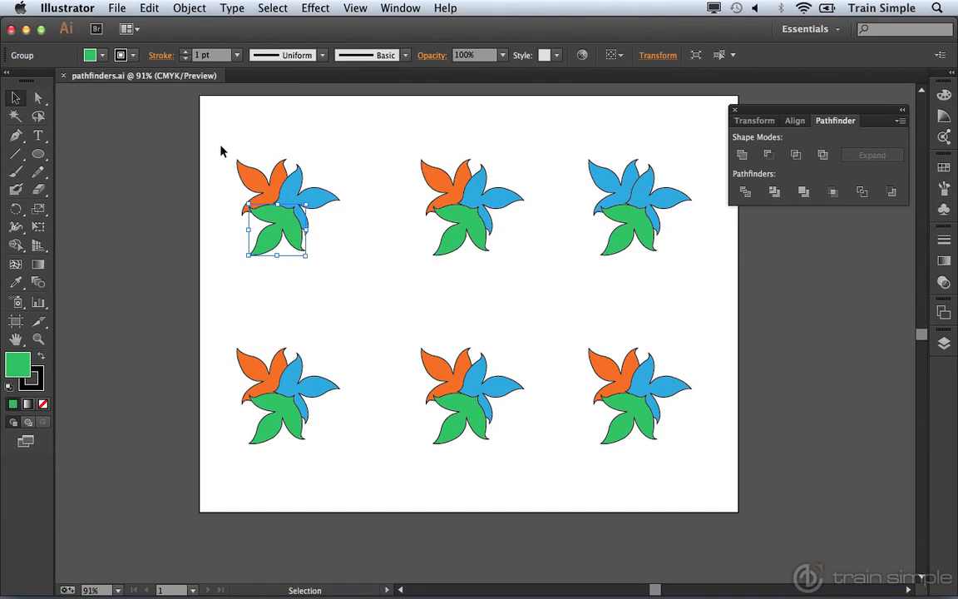
drag(215, 150, 339, 278)
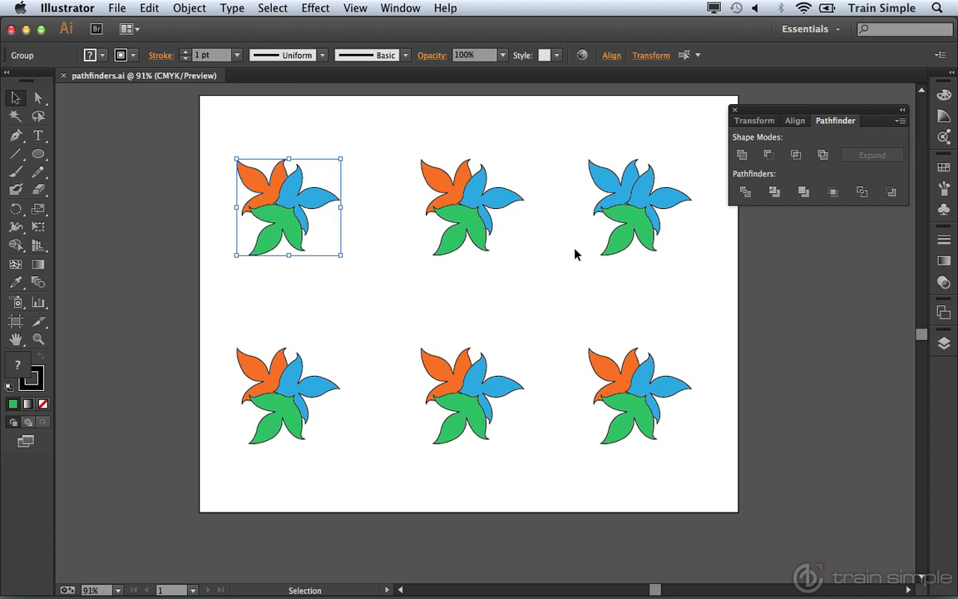
Apply Pathfinder Divide to the top-left flower, then select the top-middle flower
click(747, 192)
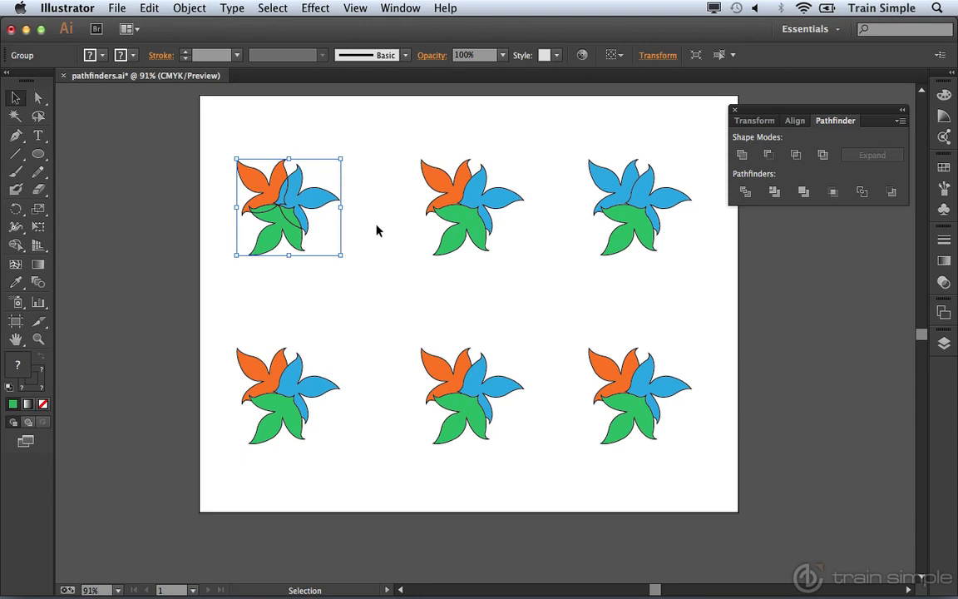
drag(395, 143, 525, 277)
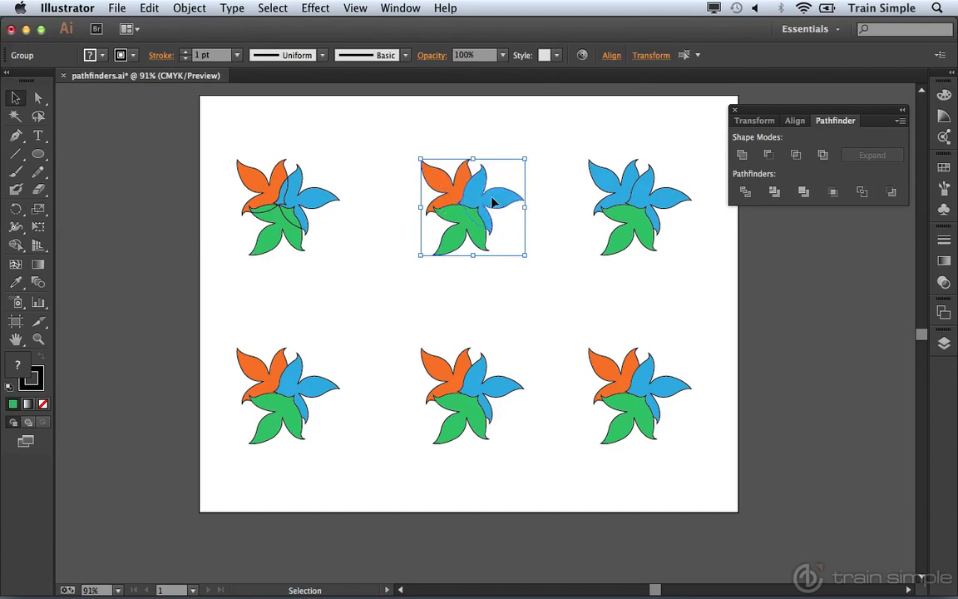
Apply Pathfinder Trim to the top-middle flower, then select the top-right flower
click(773, 195)
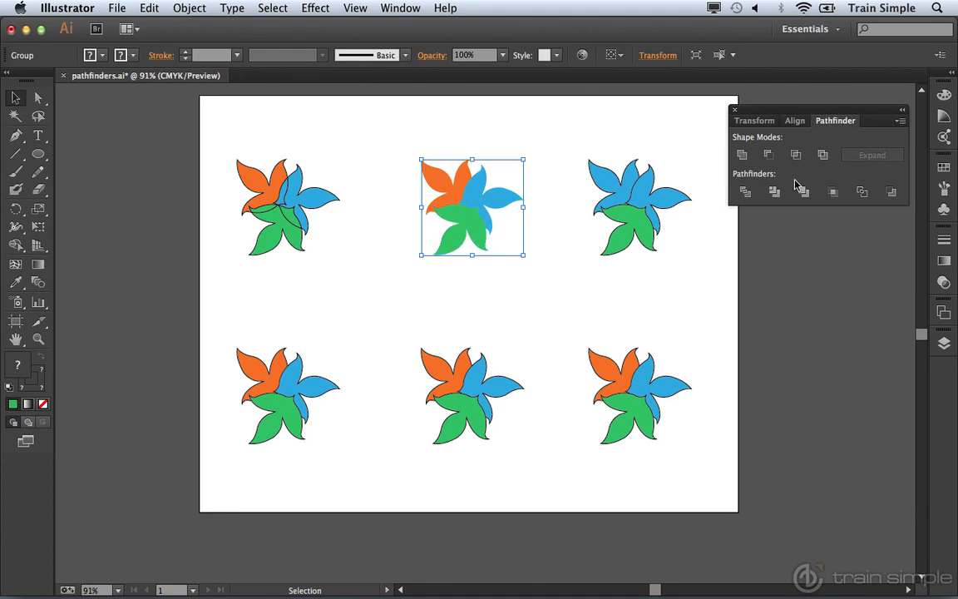
drag(563, 144, 695, 255)
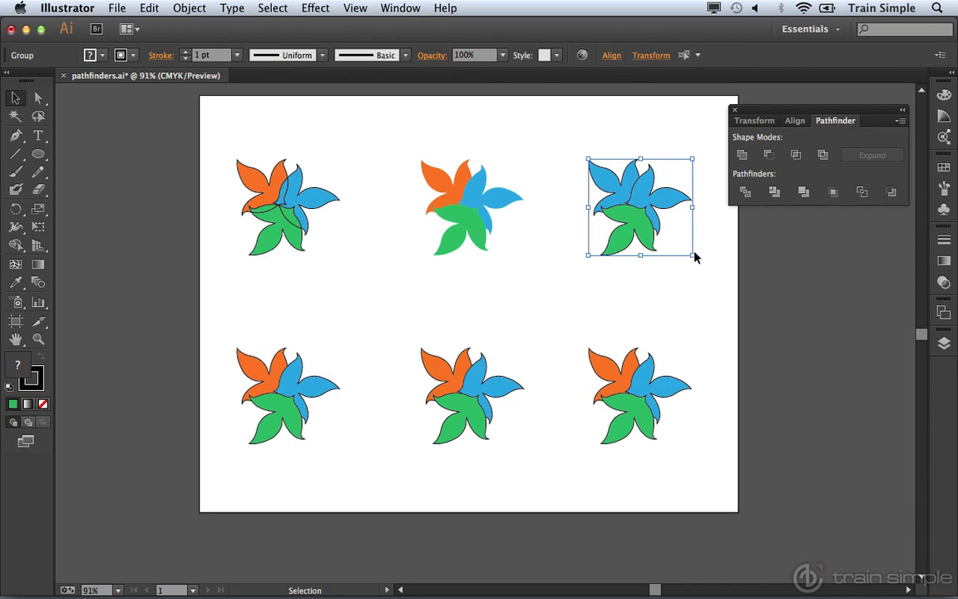
Apply Pathfinder Merge to the top-right flower, then select the bottom-left flower
click(802, 193)
click(805, 193)
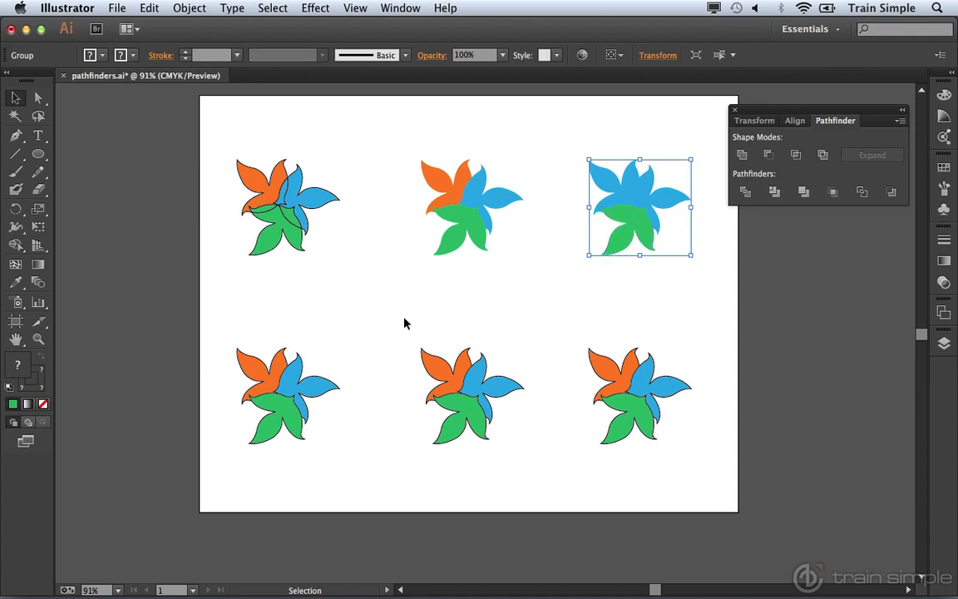
drag(212, 326, 339, 468)
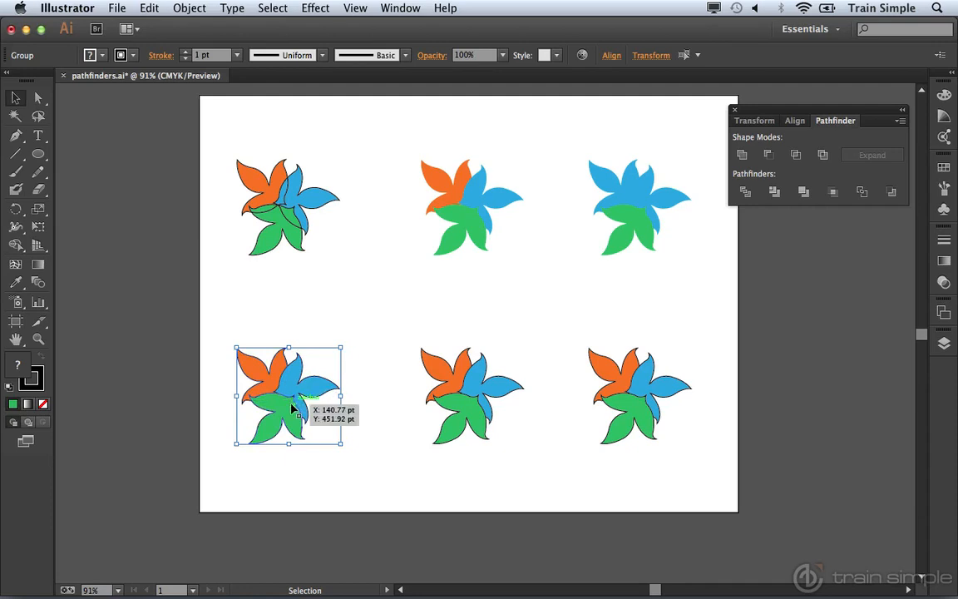
Draw a rectangle with no fill across the centre of the bottom-left flower
click(252, 310)
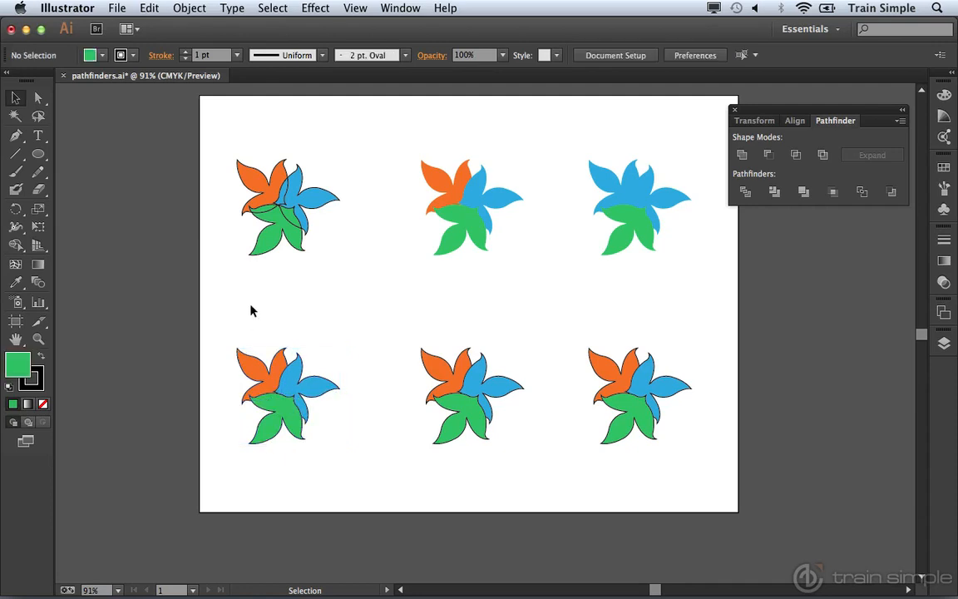
click(38, 156)
click(74, 154)
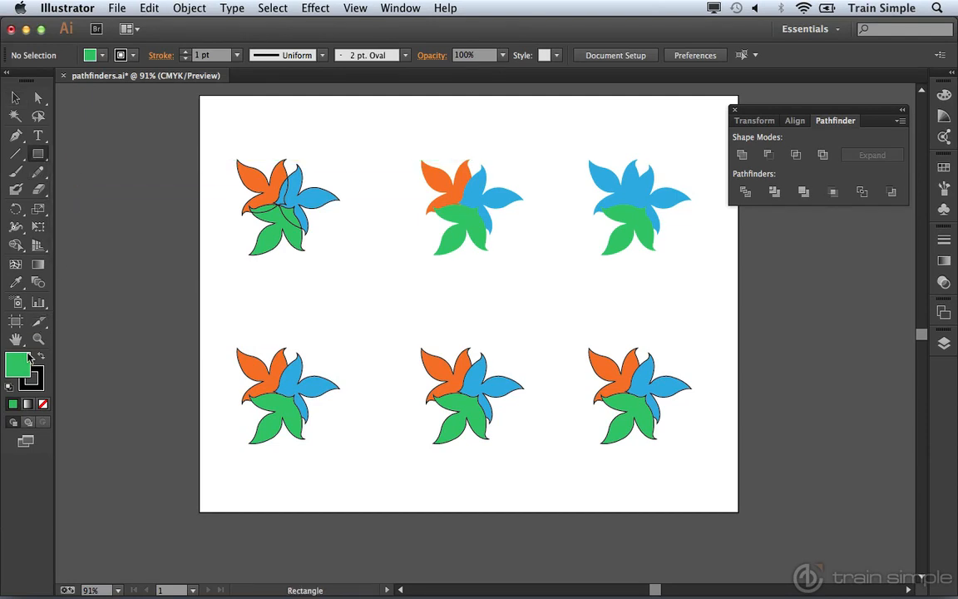
click(44, 405)
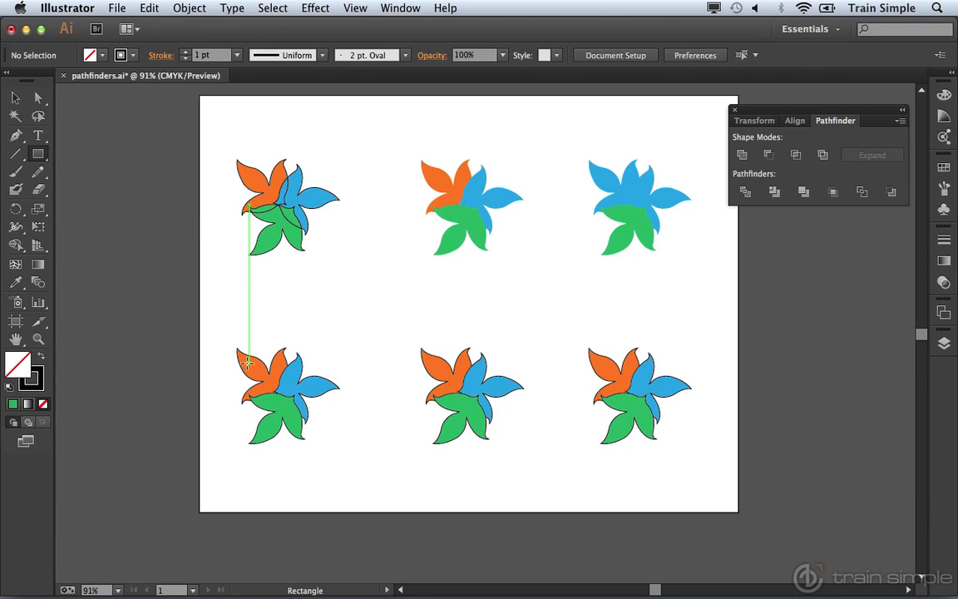
drag(248, 361, 308, 429)
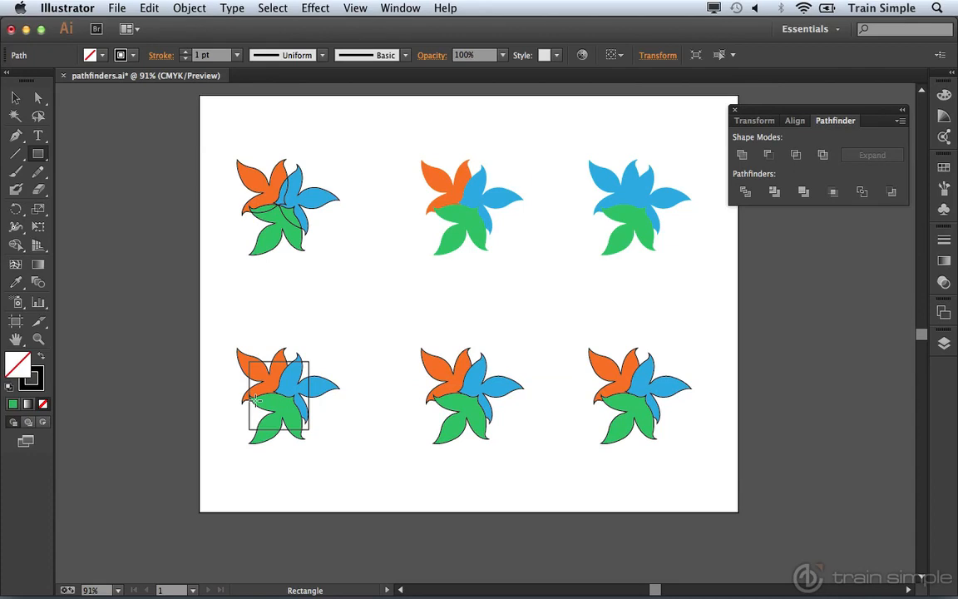
Reposition the rectangle over the bottom-left flower and bring it to the front
key(v)
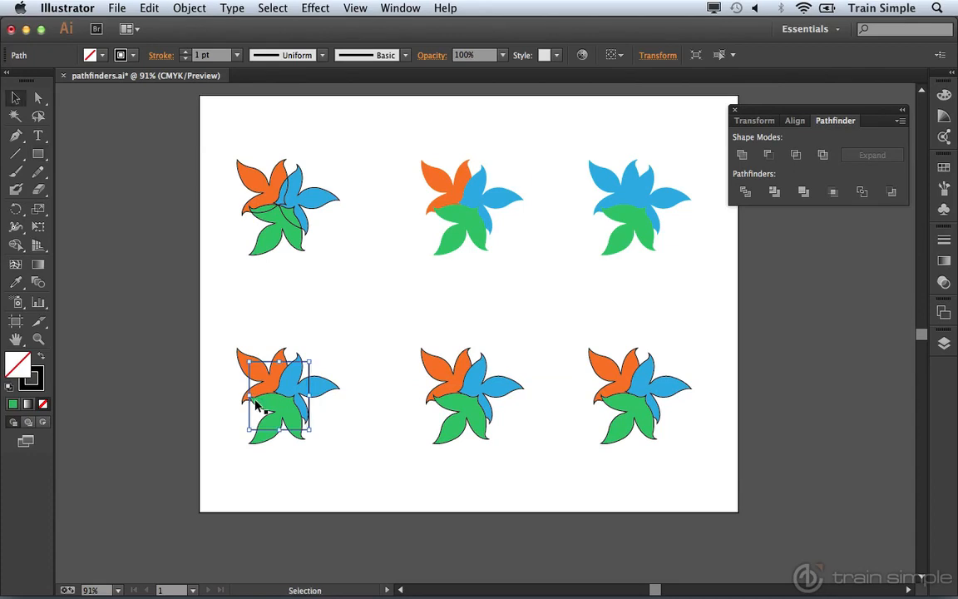
click(254, 385)
drag(255, 385, 324, 381)
click(191, 8)
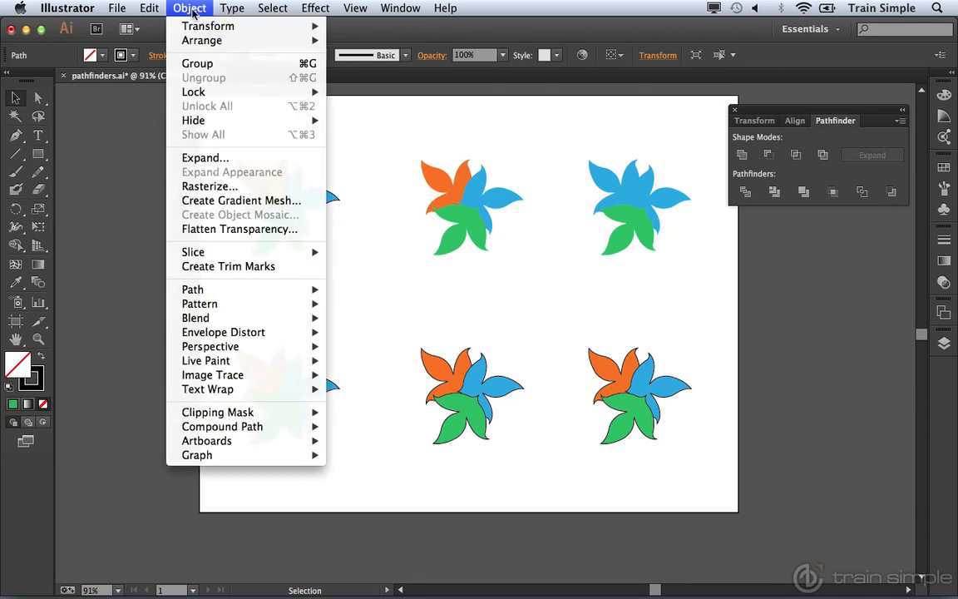
mouse_move(214, 40)
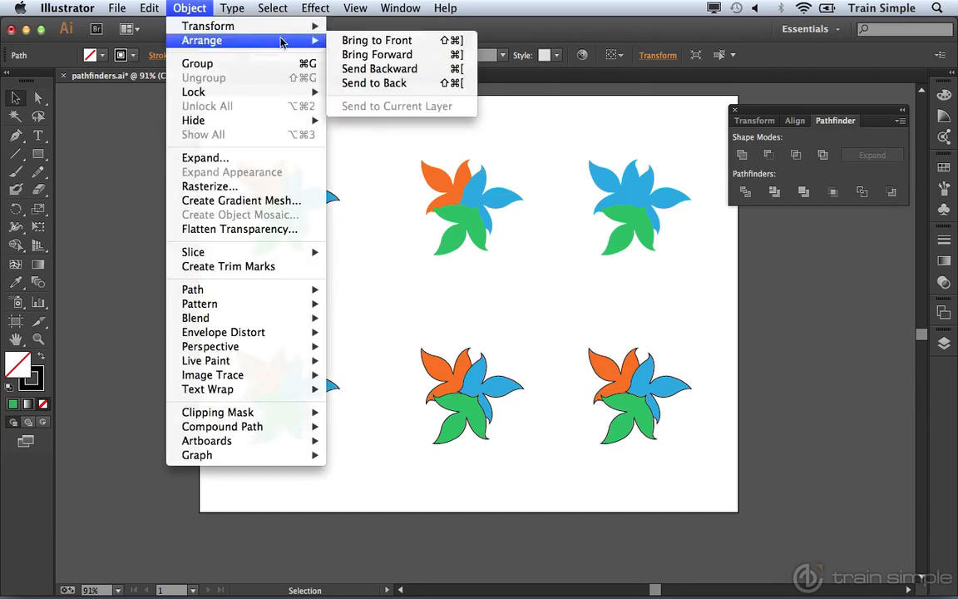
click(378, 40)
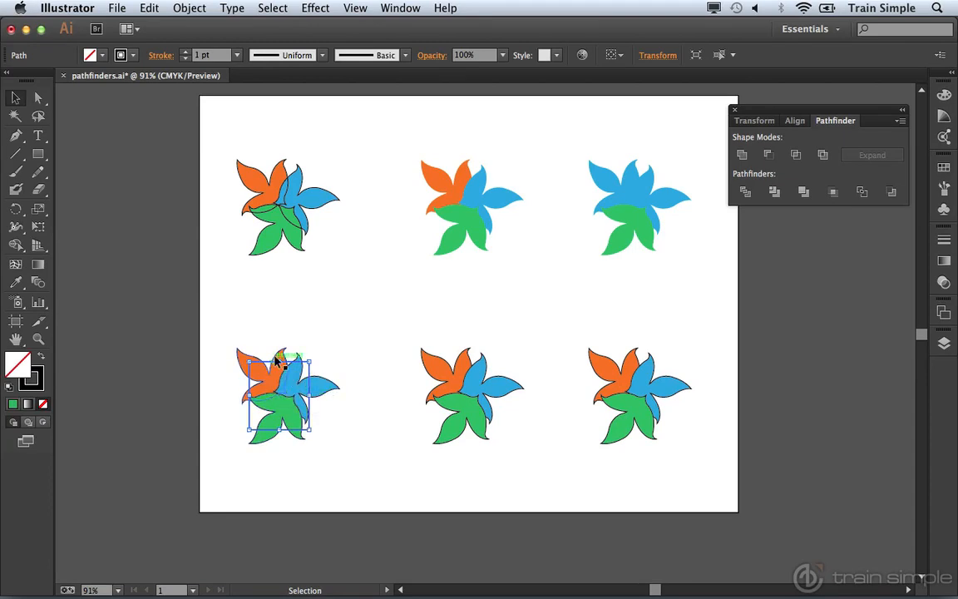
Crop the bottom-left flower to the rectangle, then select the bottom-middle flower
drag(212, 330, 356, 469)
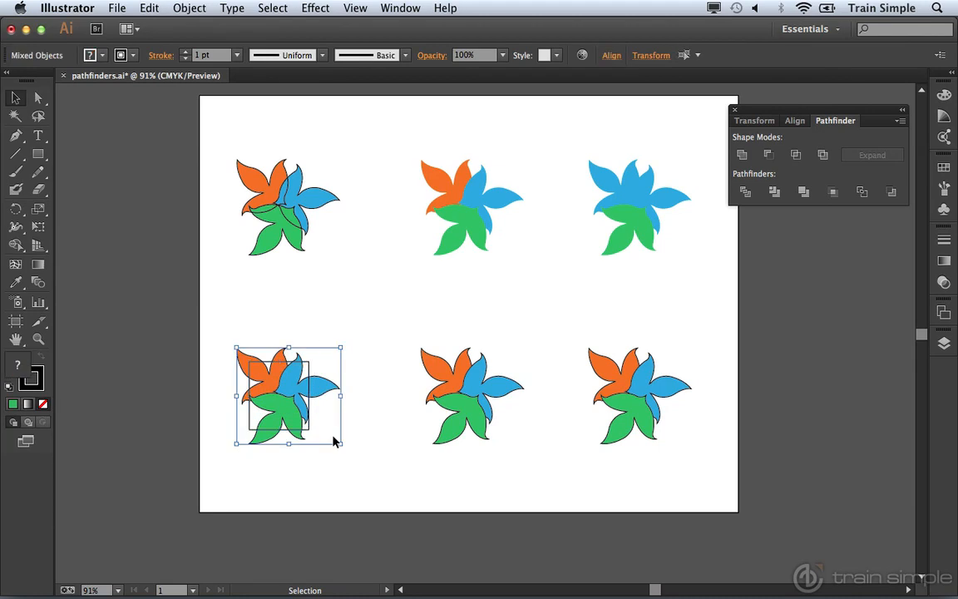
click(828, 196)
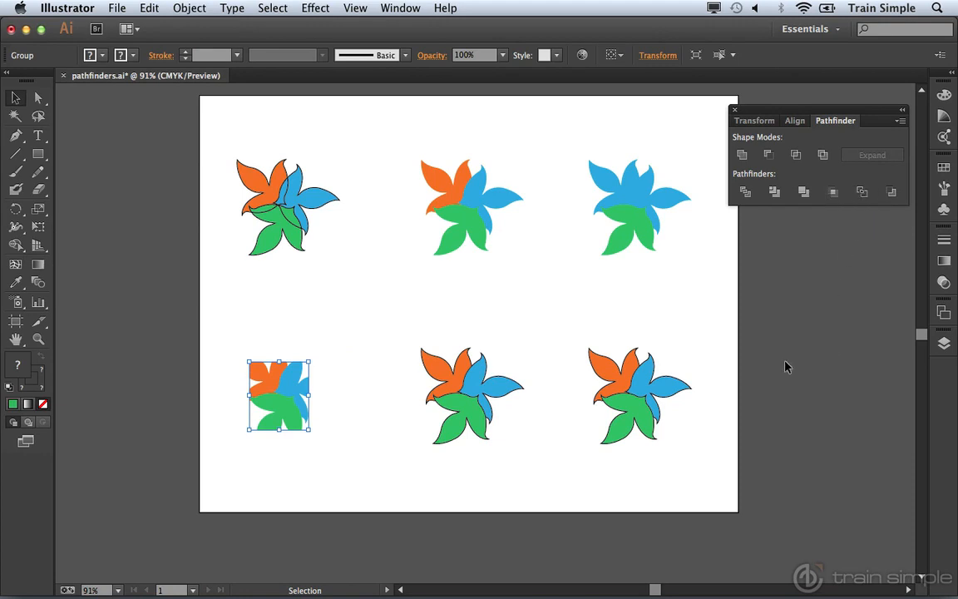
drag(408, 340, 532, 463)
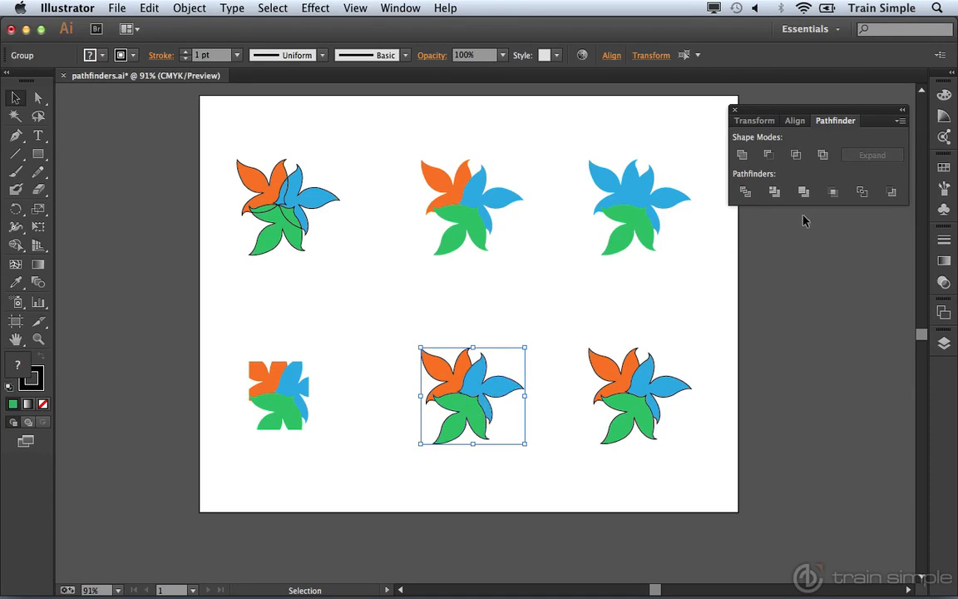
Apply Pathfinder Outline to the bottom-middle flower and set its stroke weight to 3 pt
click(862, 193)
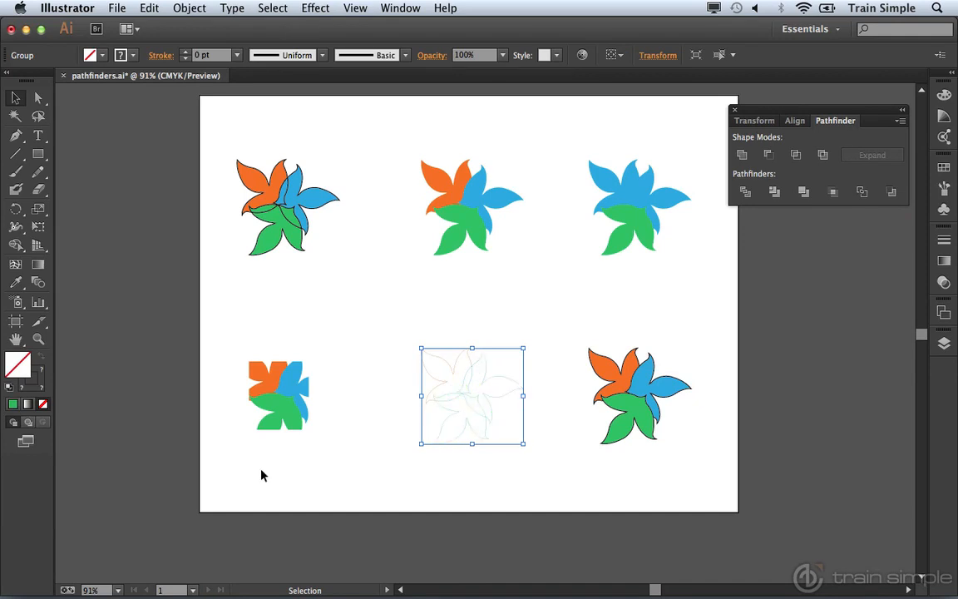
click(44, 381)
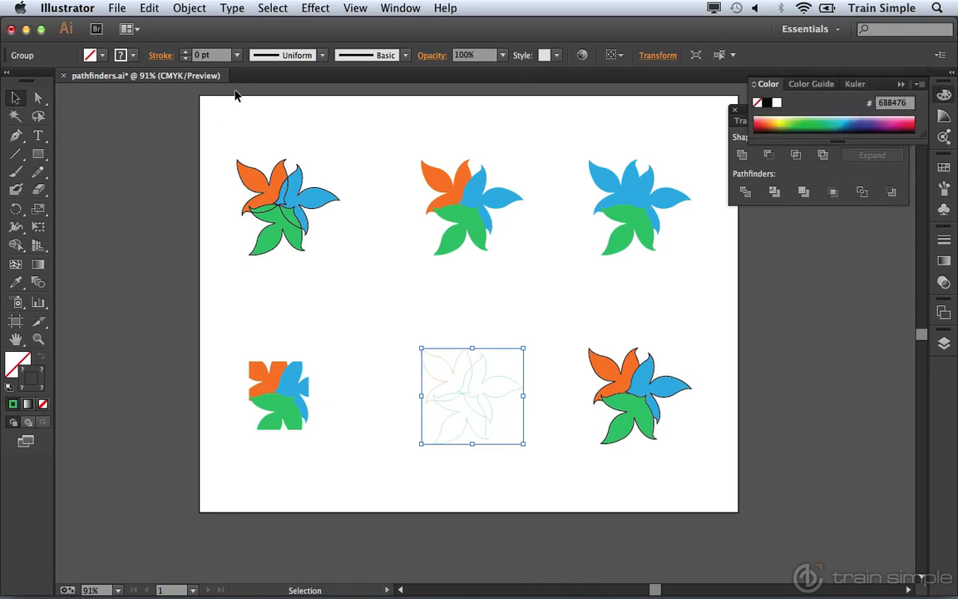
click(237, 55)
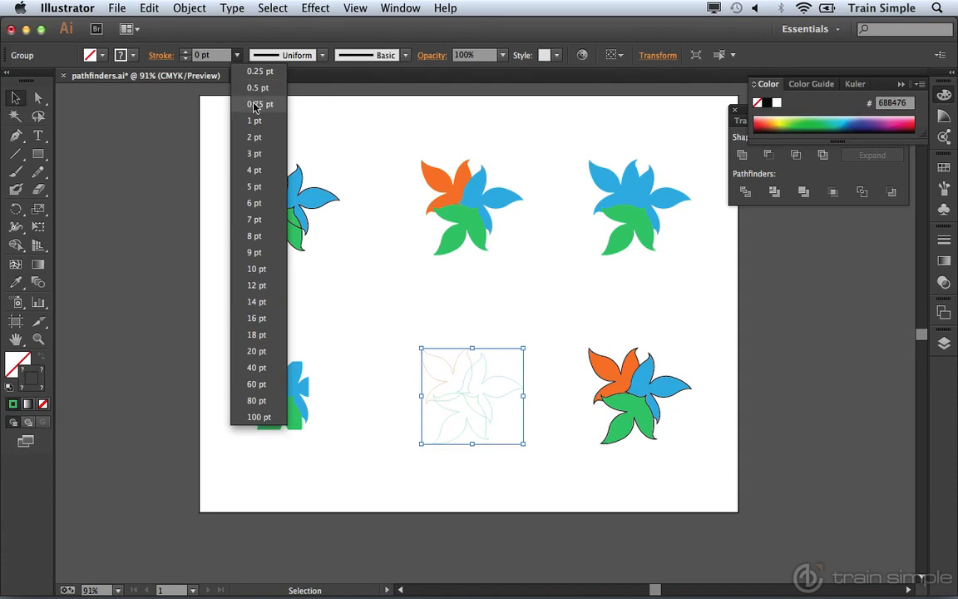
click(257, 154)
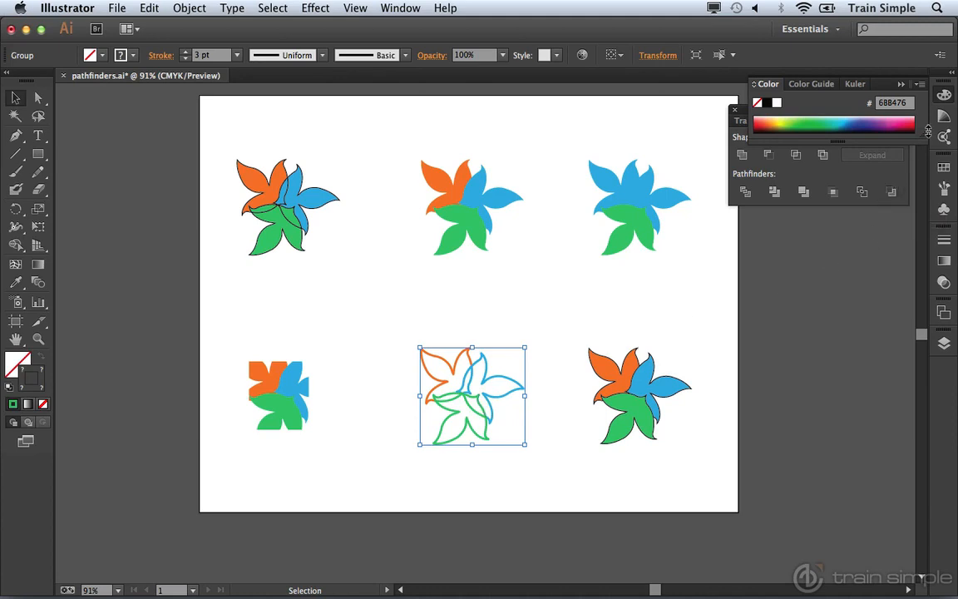
click(933, 99)
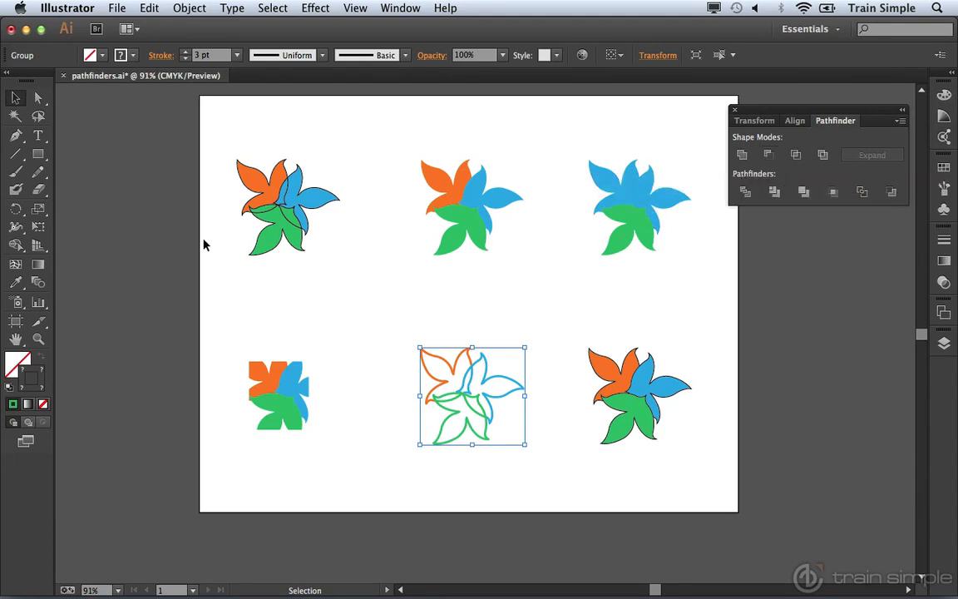
Draw two overlapping white, black-stroked circles left of the bottom-left flower and select both
click(39, 154)
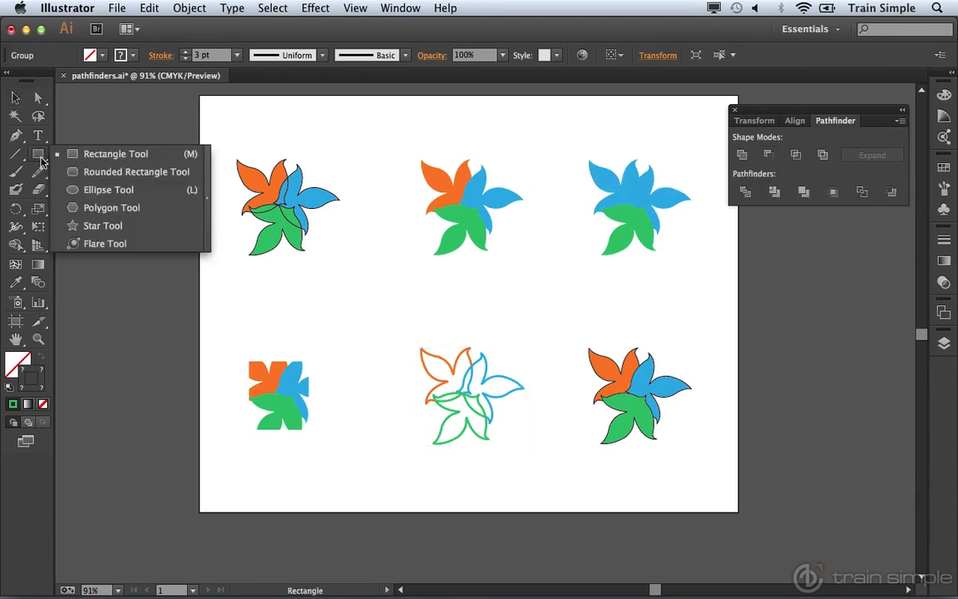
click(75, 190)
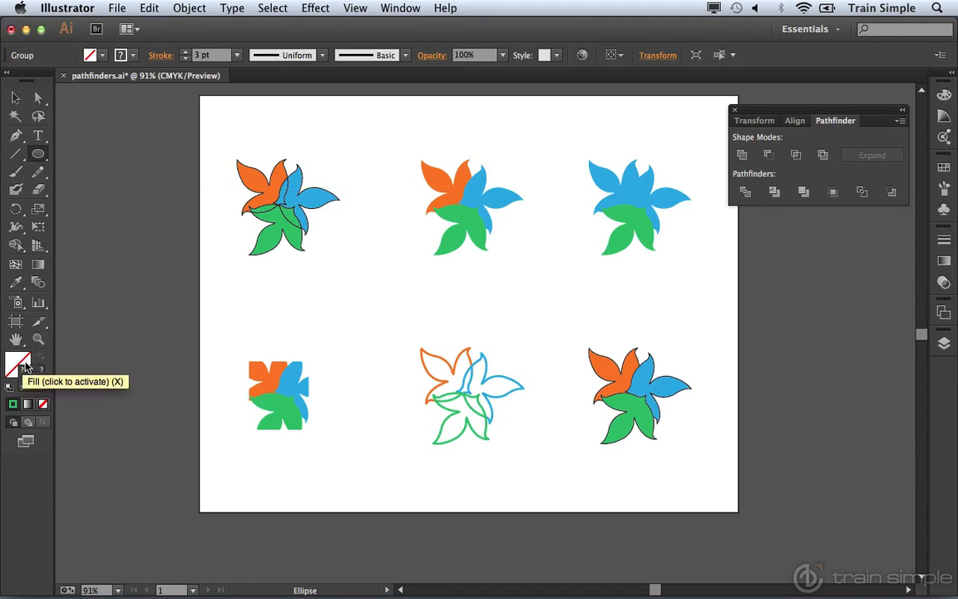
key(d)
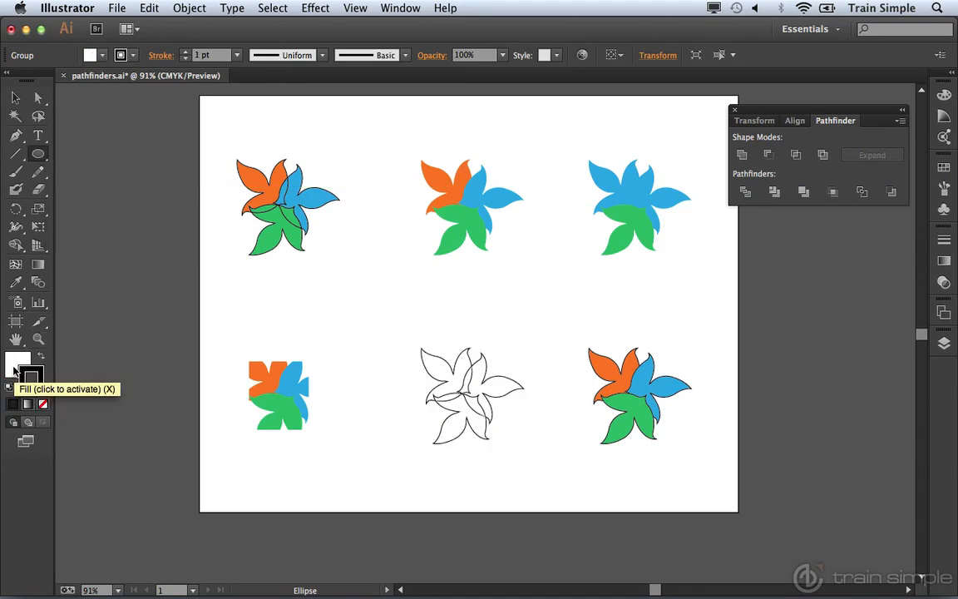
drag(89, 352, 139, 405)
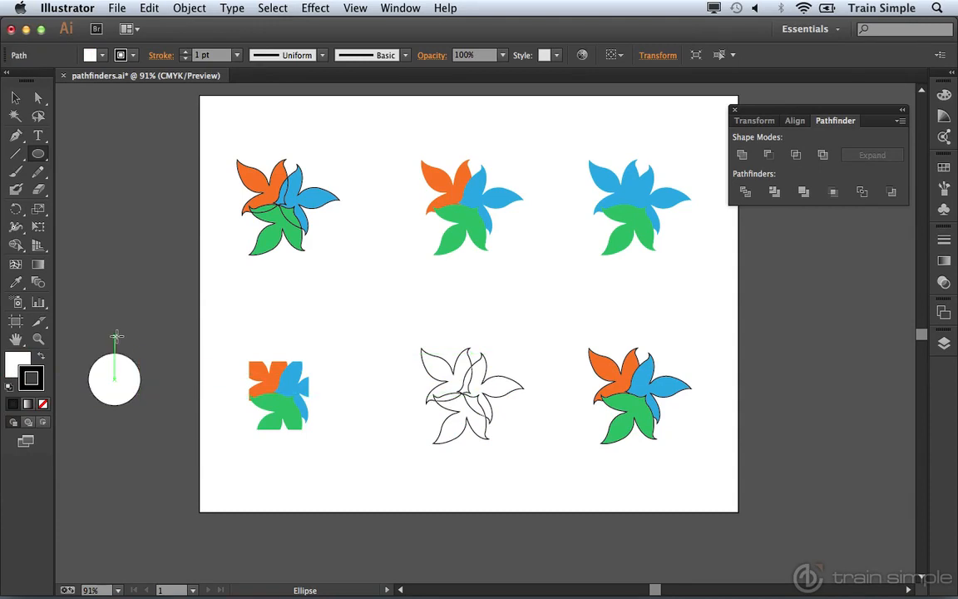
drag(114, 332, 148, 378)
key(v)
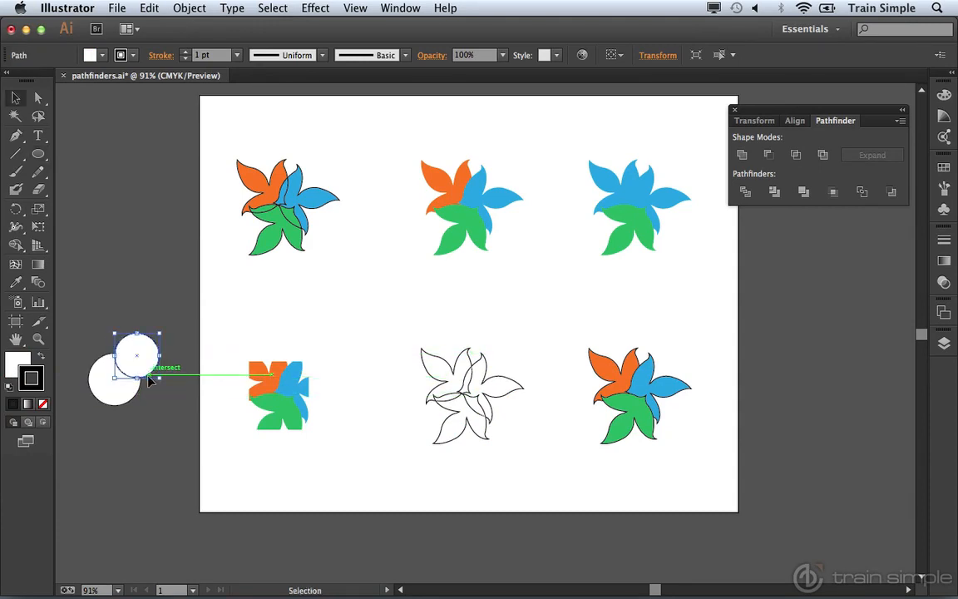
drag(74, 293, 172, 438)
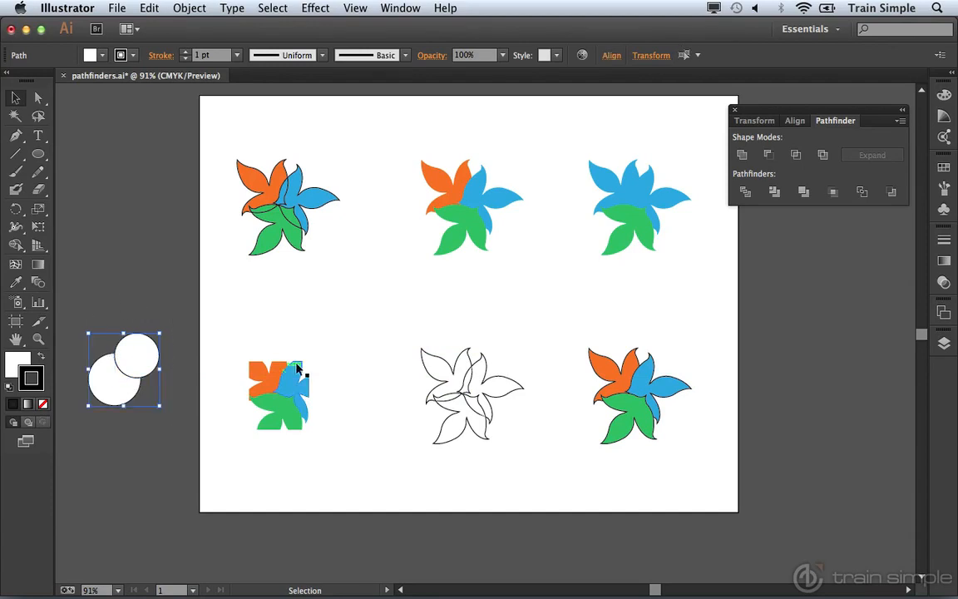
Try Minus Front and undo it, then apply Minus Back to leave a white crescent
click(767, 155)
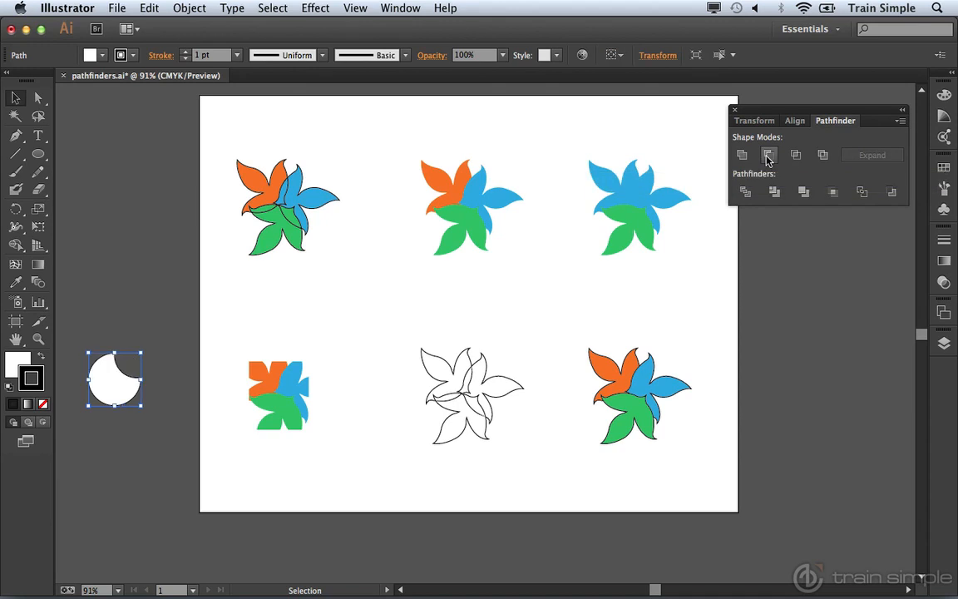
key(super+shift+a)
key(super+z)
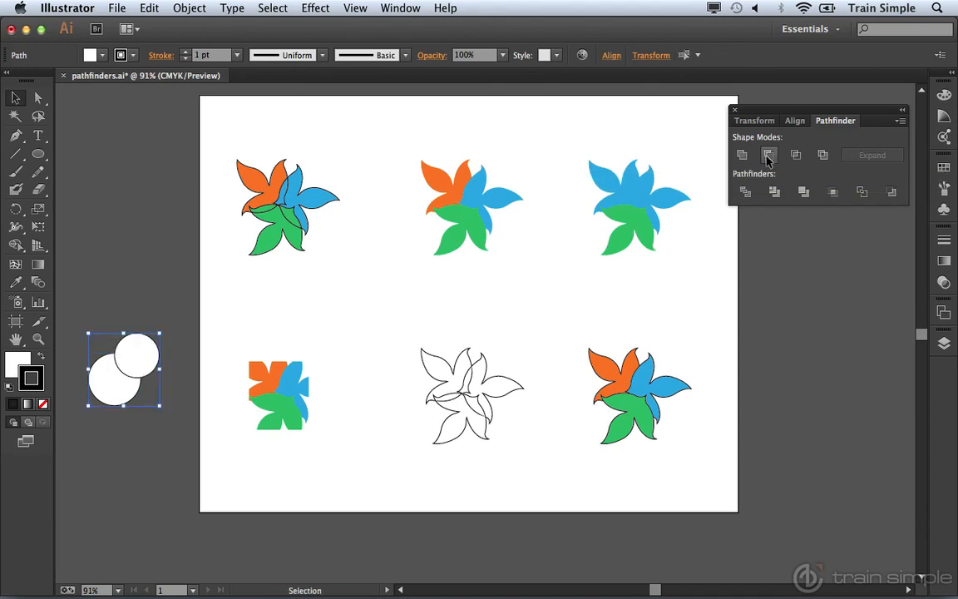
click(889, 193)
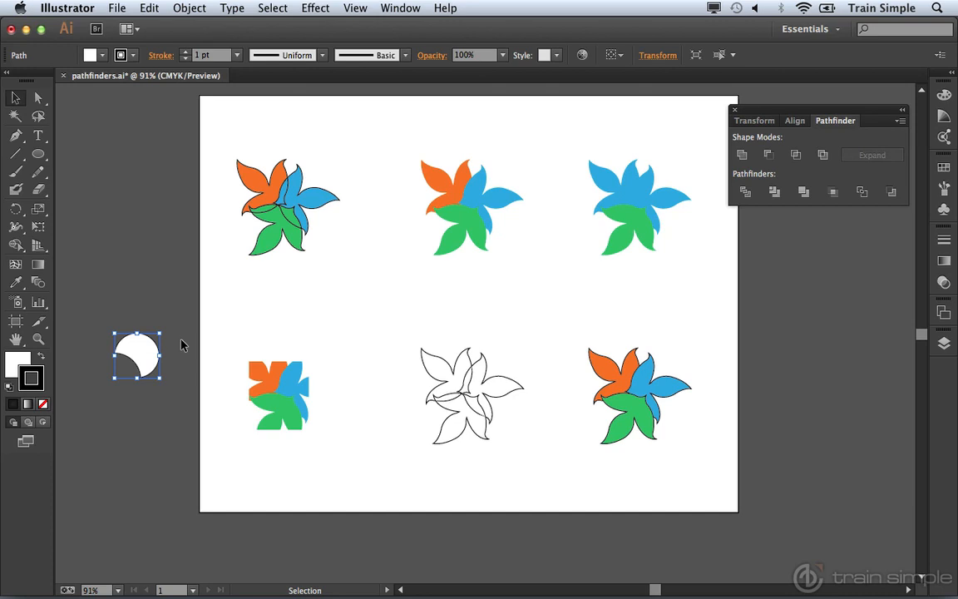
key(super+shift+a)
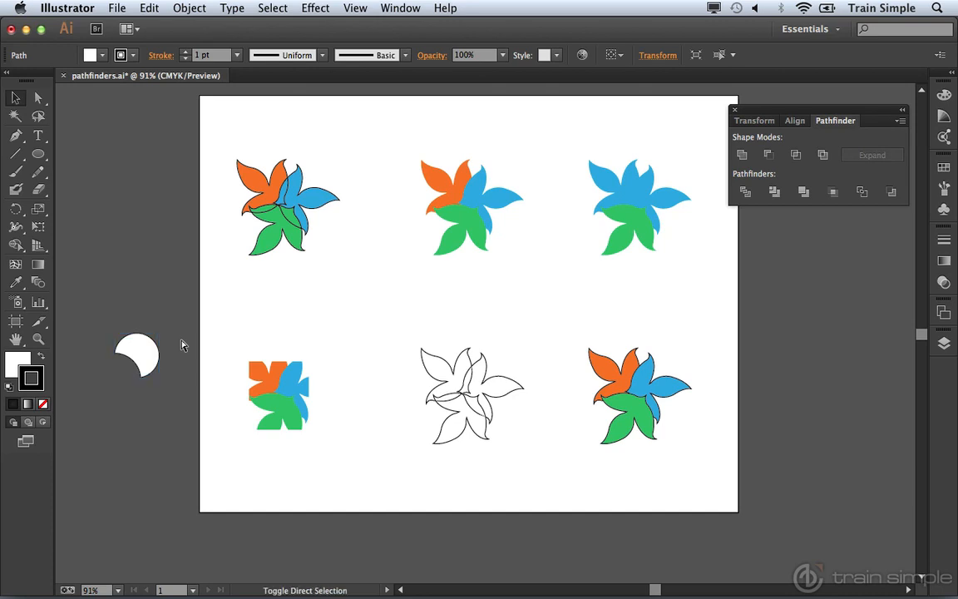